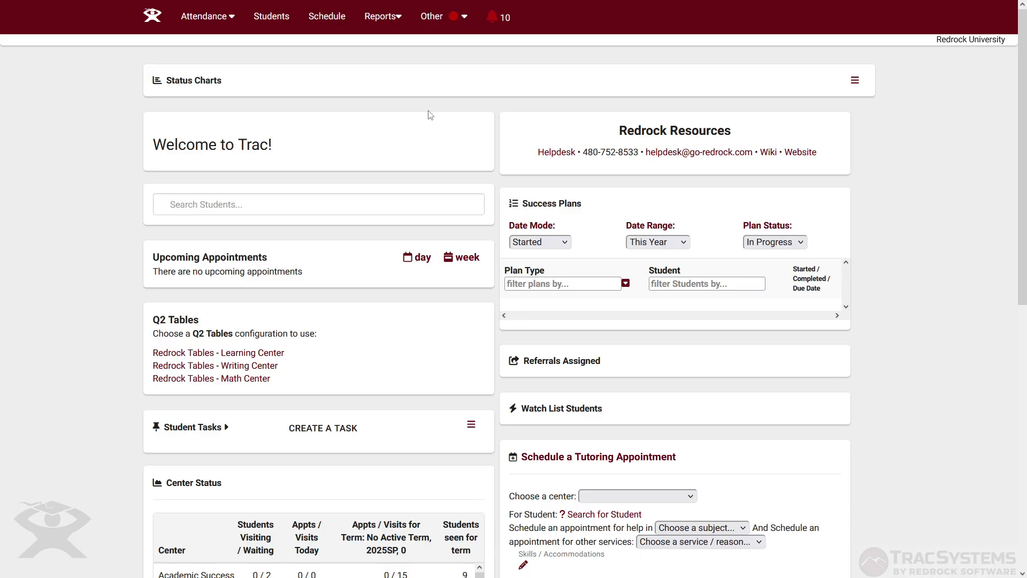
Open the system Preferences and expand the Terms section down to its list of terms
click(436, 16)
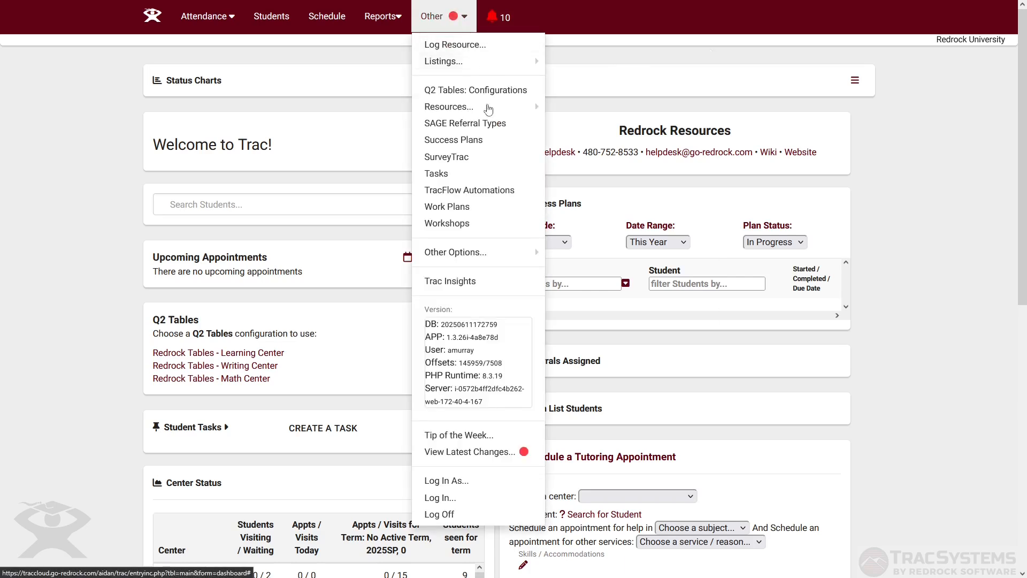
mouse_move(524, 253)
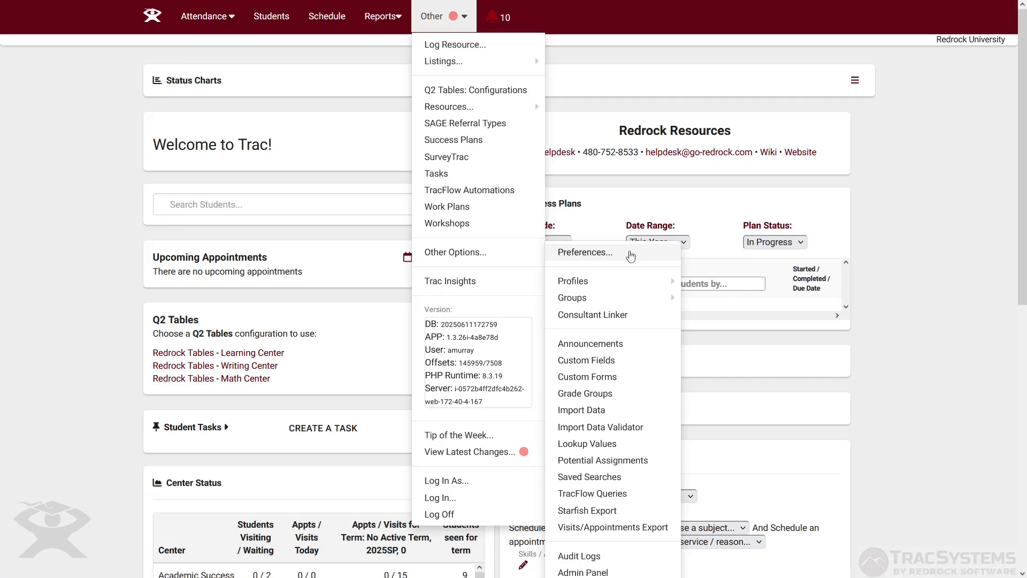
click(630, 257)
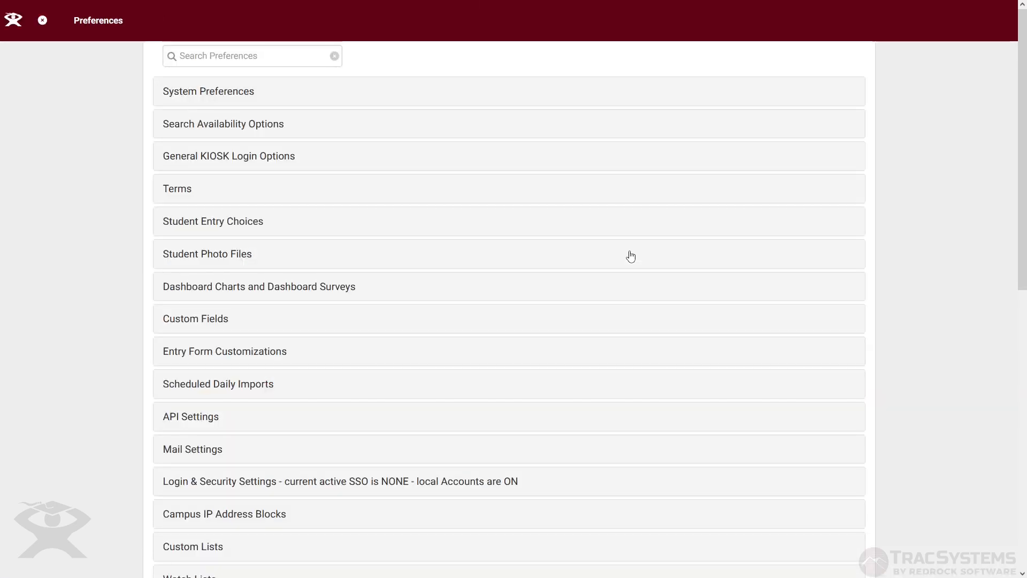
click(182, 189)
scroll(231, 196, down, 4)
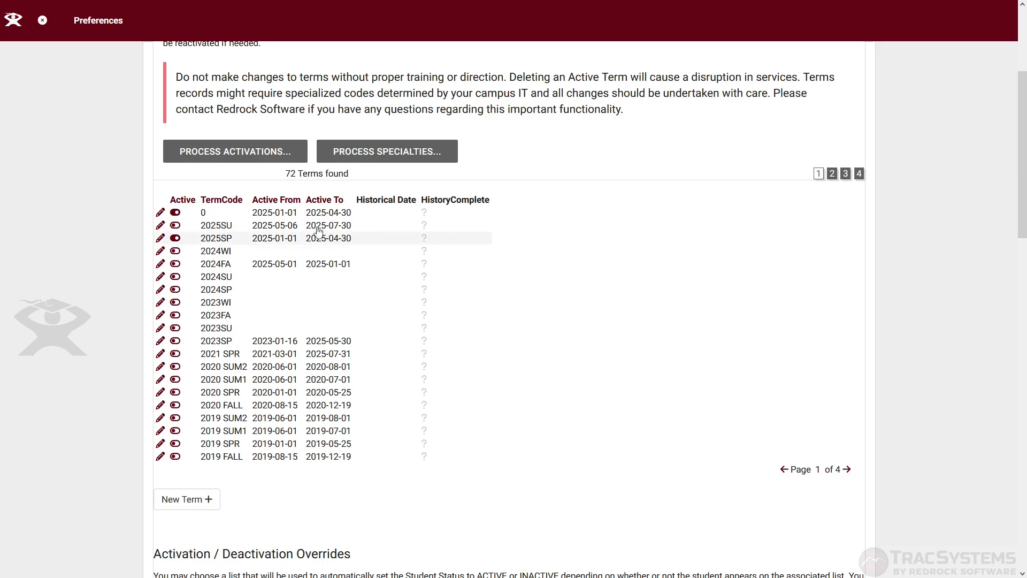
Mark the 2025SU term as active, check its activation dates, and save the term entry
click(161, 227)
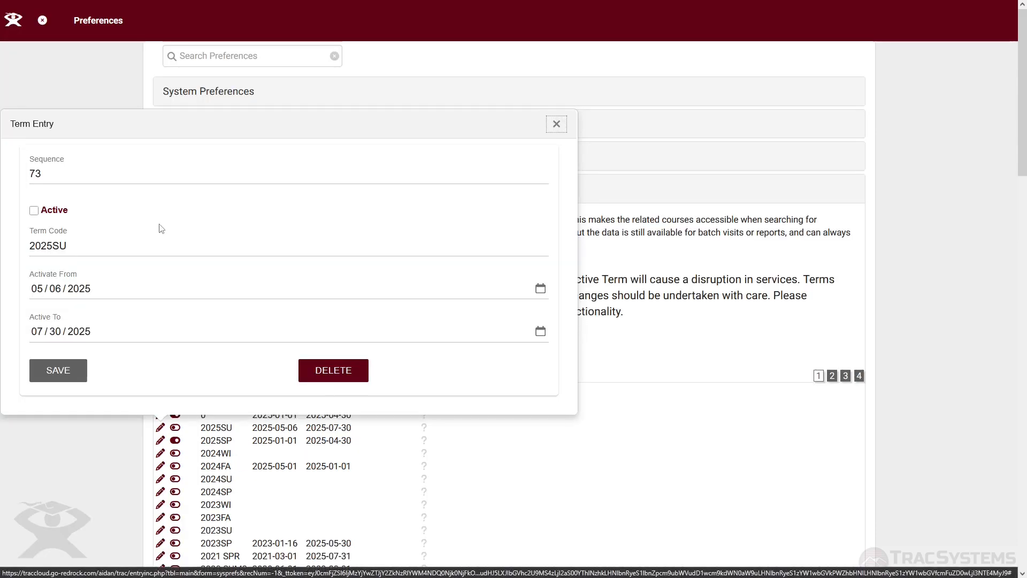
click(59, 213)
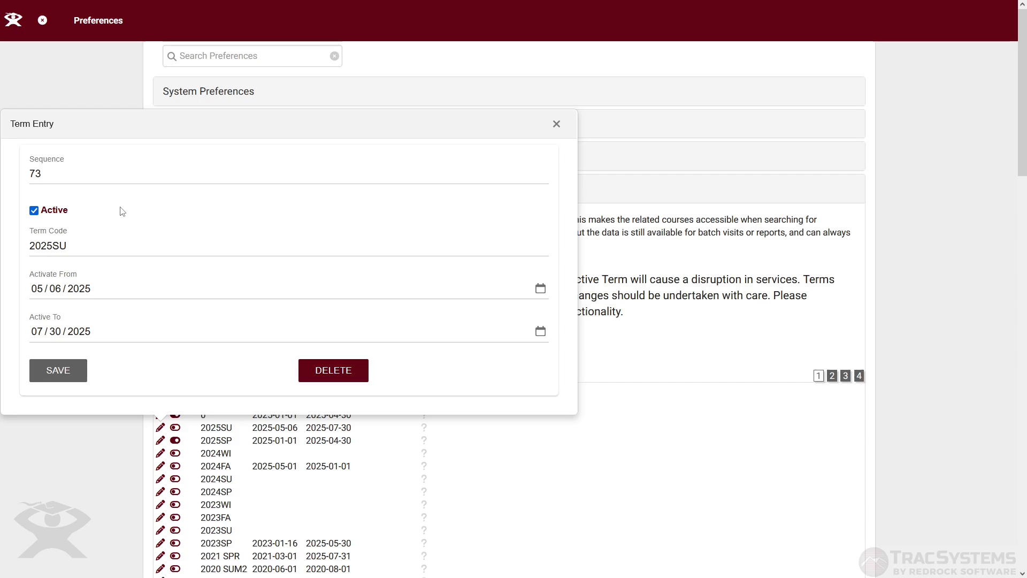
click(38, 293)
click(69, 292)
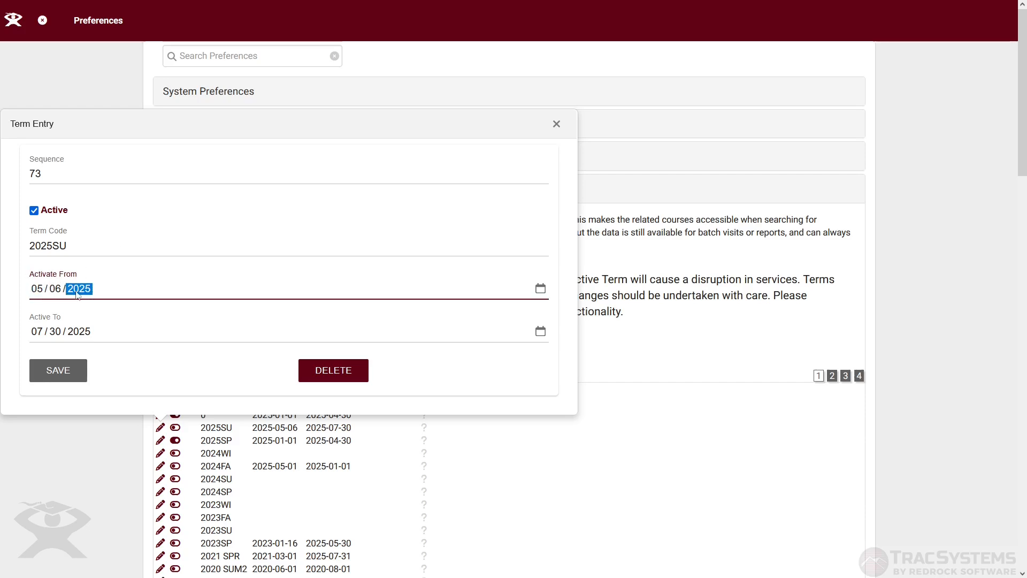
click(46, 334)
click(58, 334)
click(86, 335)
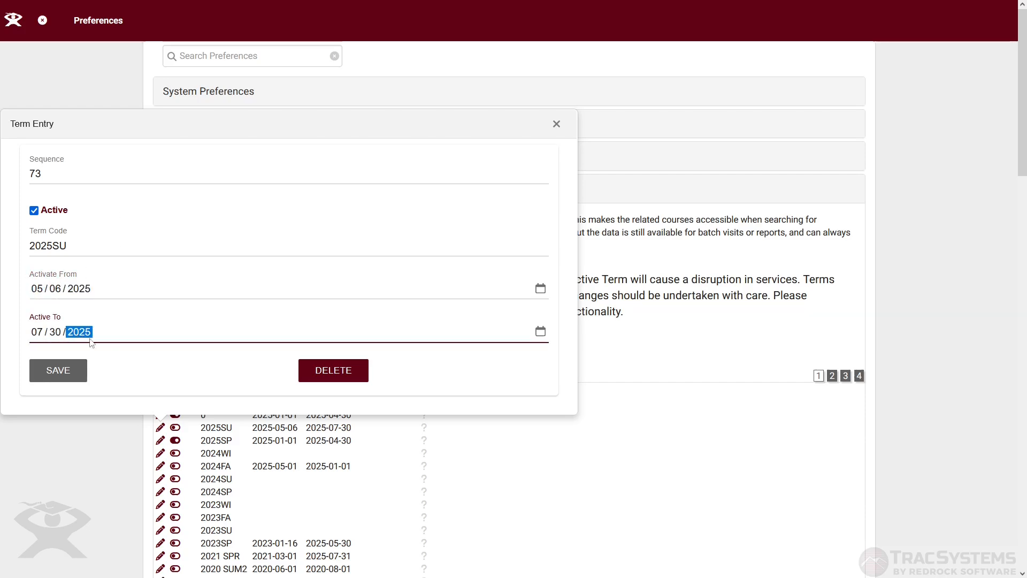
click(145, 361)
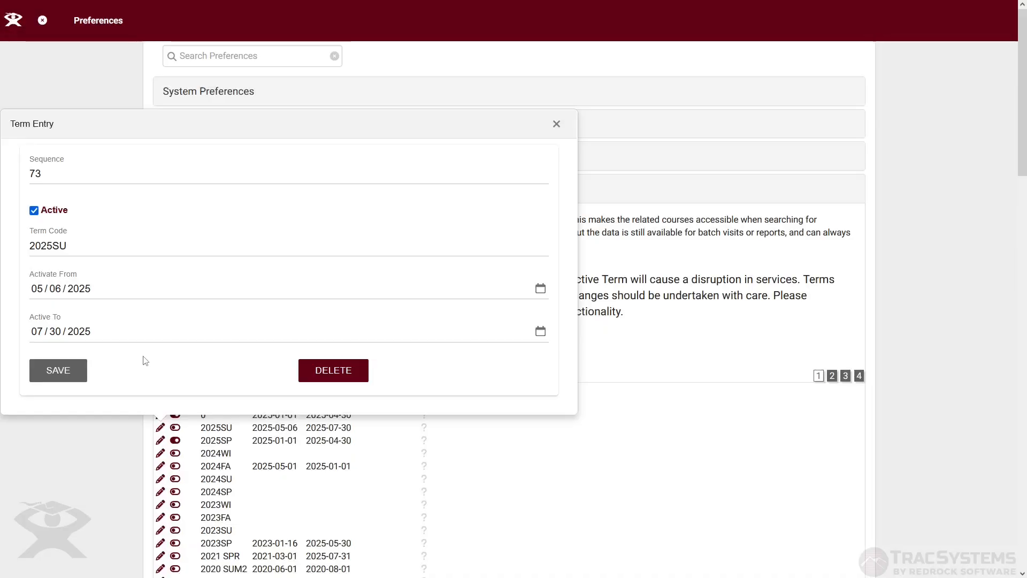
click(54, 362)
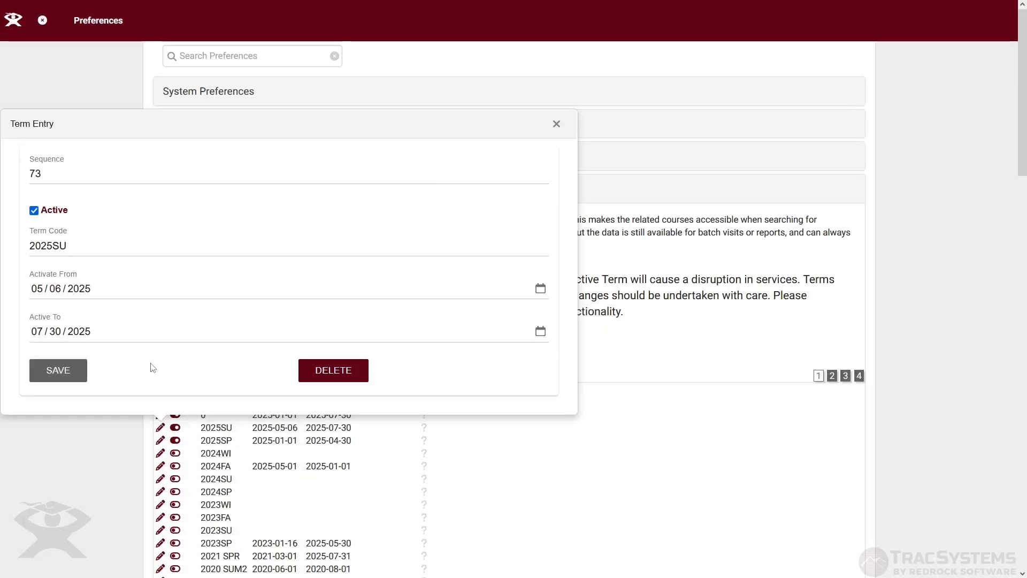
click(557, 123)
Deactivate the 2025SP term, save the term entry and close it
scroll(573, 267, down, 3)
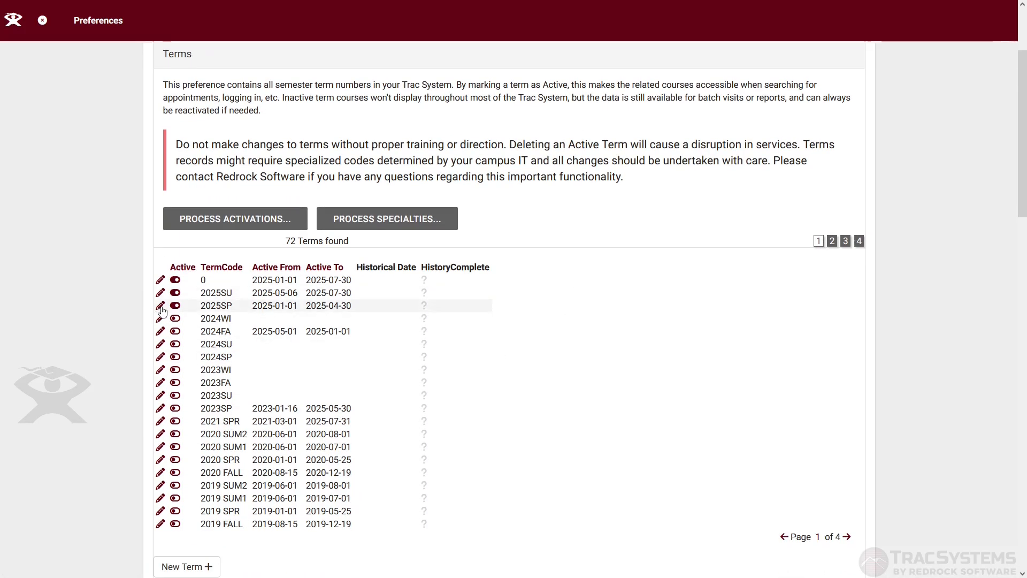
click(161, 308)
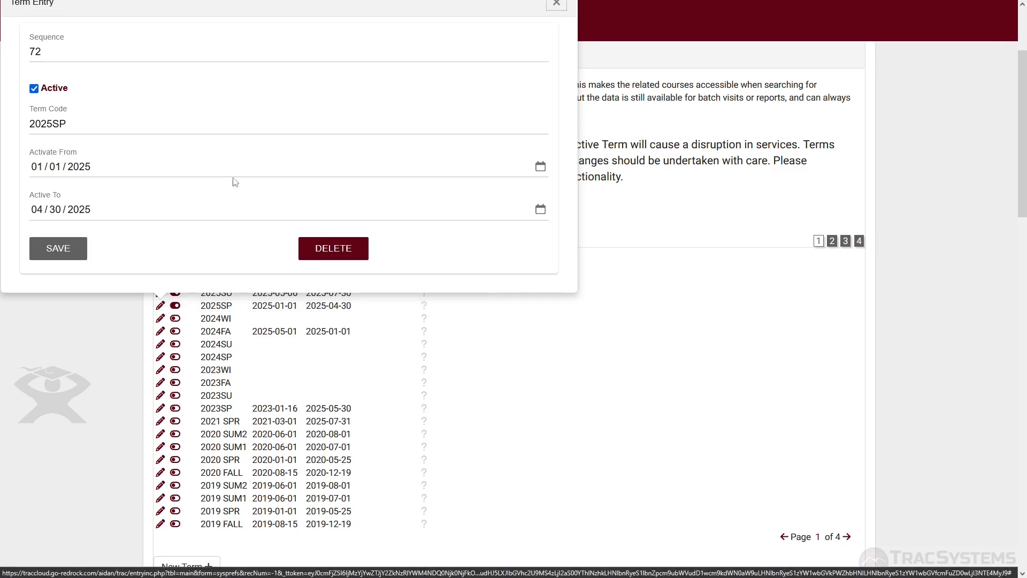
click(62, 91)
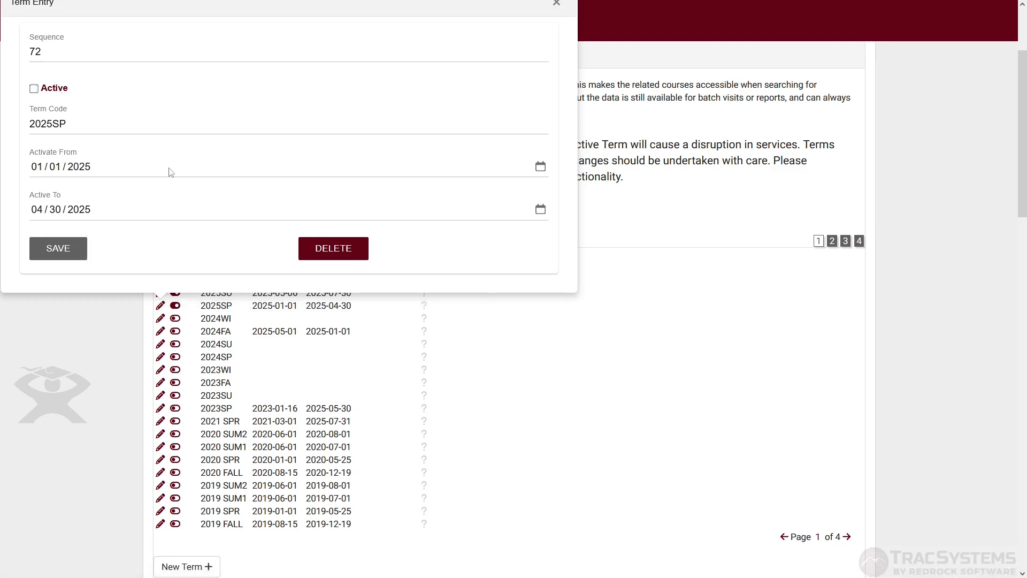
click(80, 248)
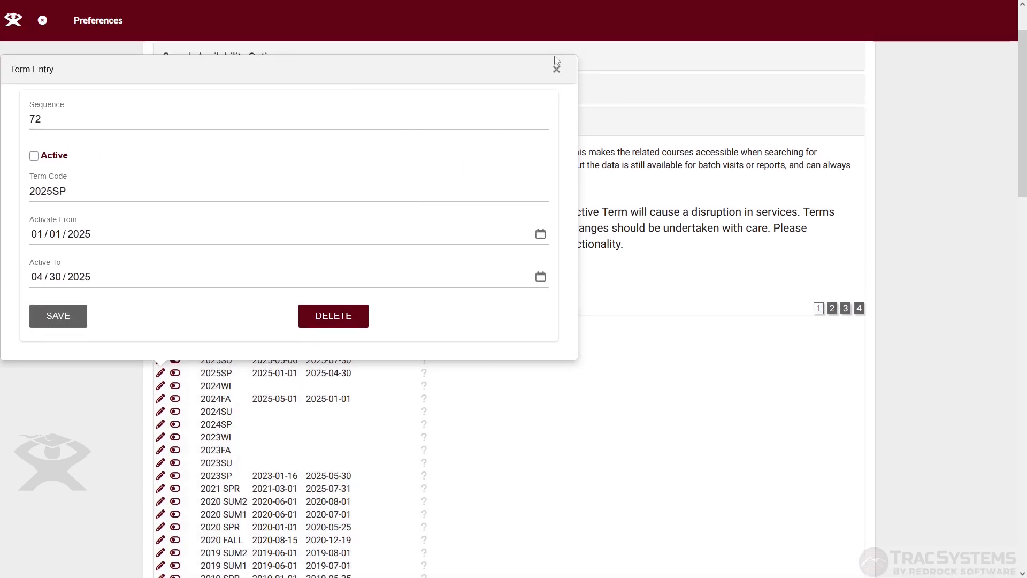
click(557, 71)
Process the term activations and the course list specialties, then collapse the Terms section
scroll(557, 97, down, 3)
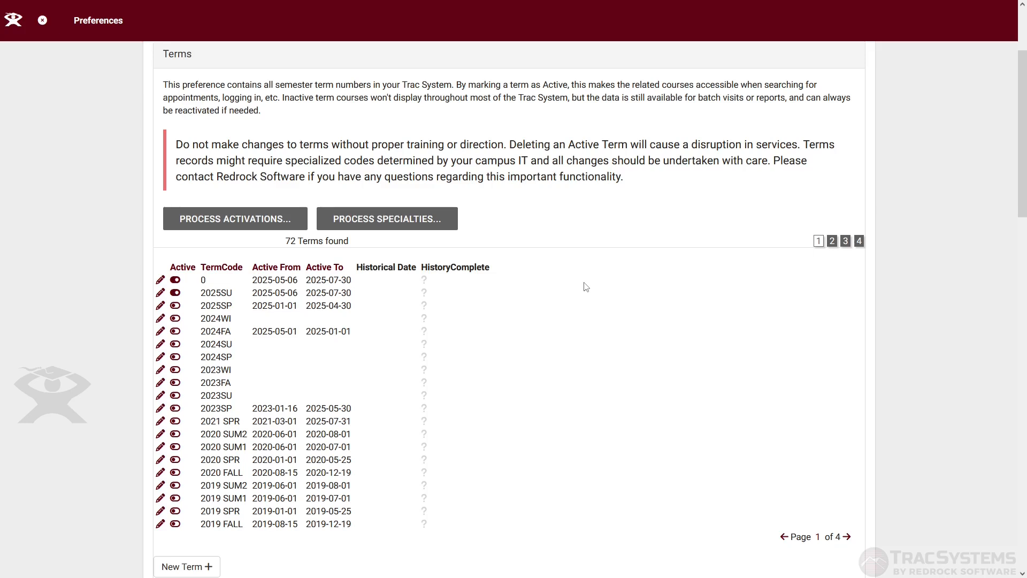
click(272, 222)
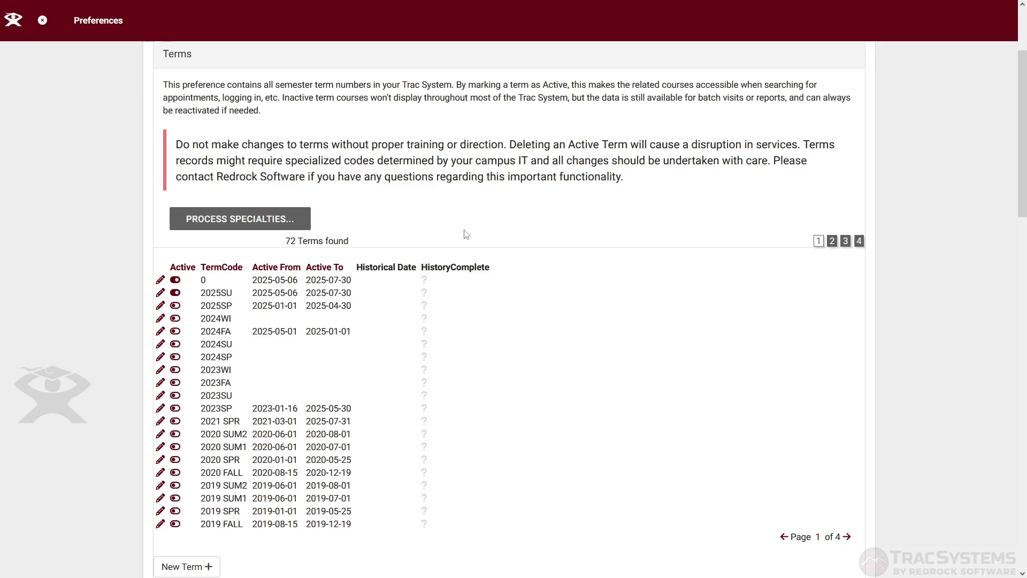
click(293, 220)
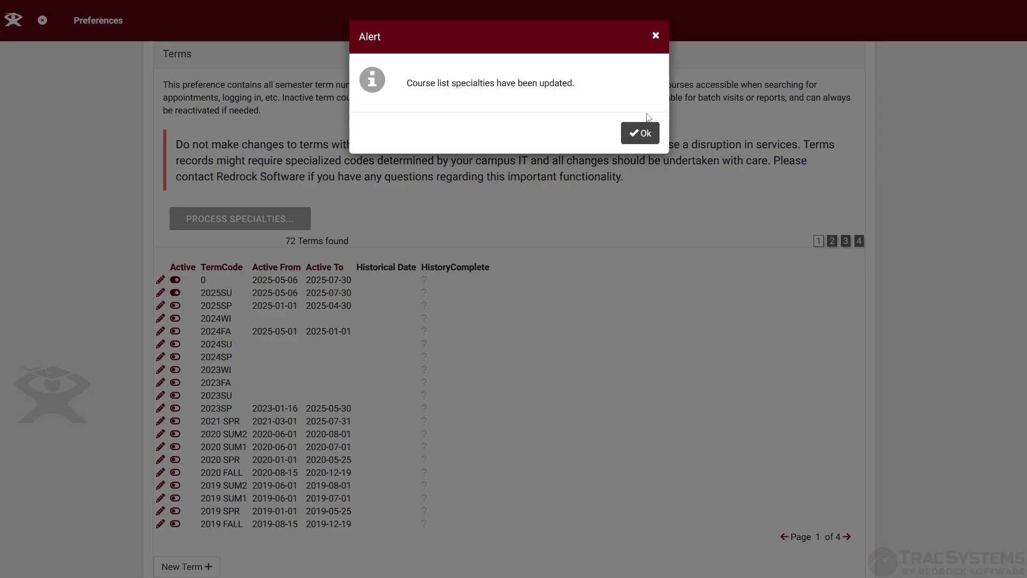
click(642, 137)
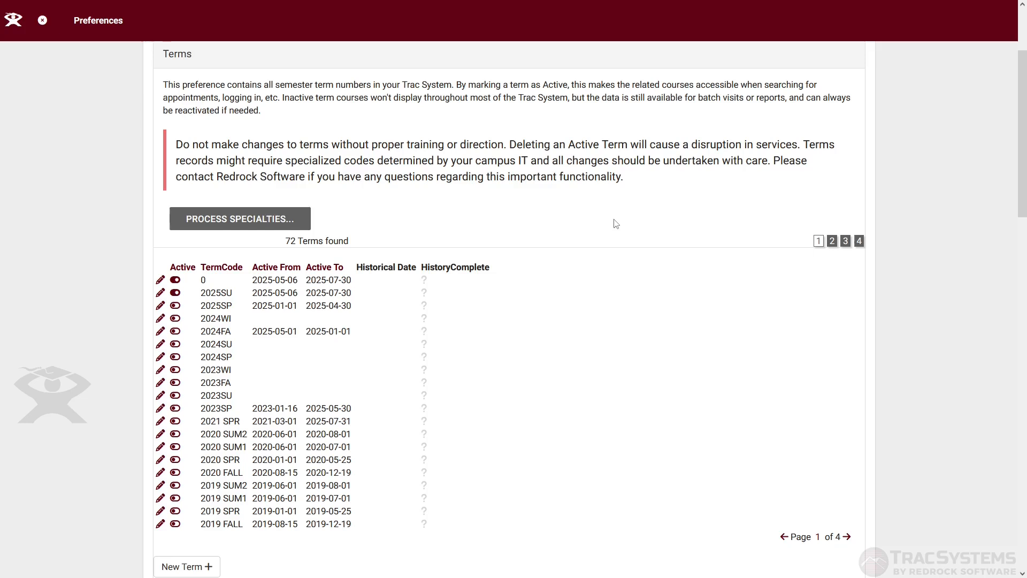
scroll(616, 223, up, 1)
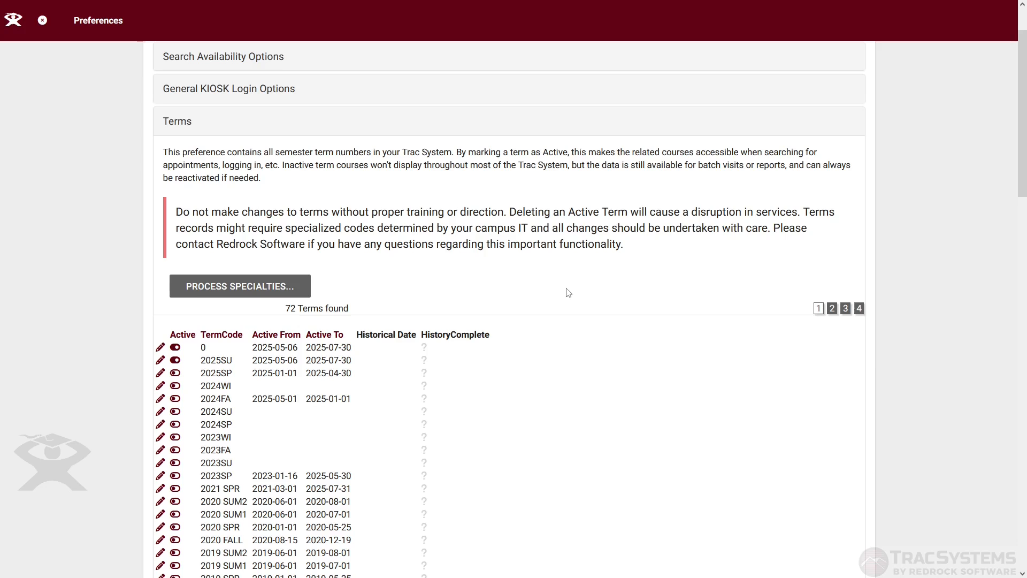
click(188, 123)
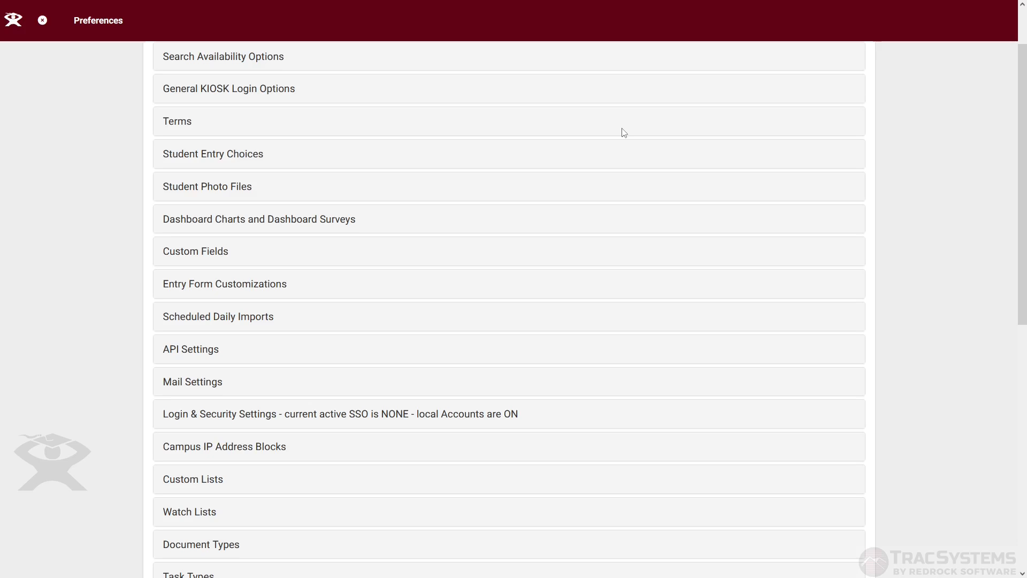
In Student Confirm Bio Settings, enable resetting student confirmations on date and set the next reset date to 06/04/2025
scroll(620, 131, down, 9)
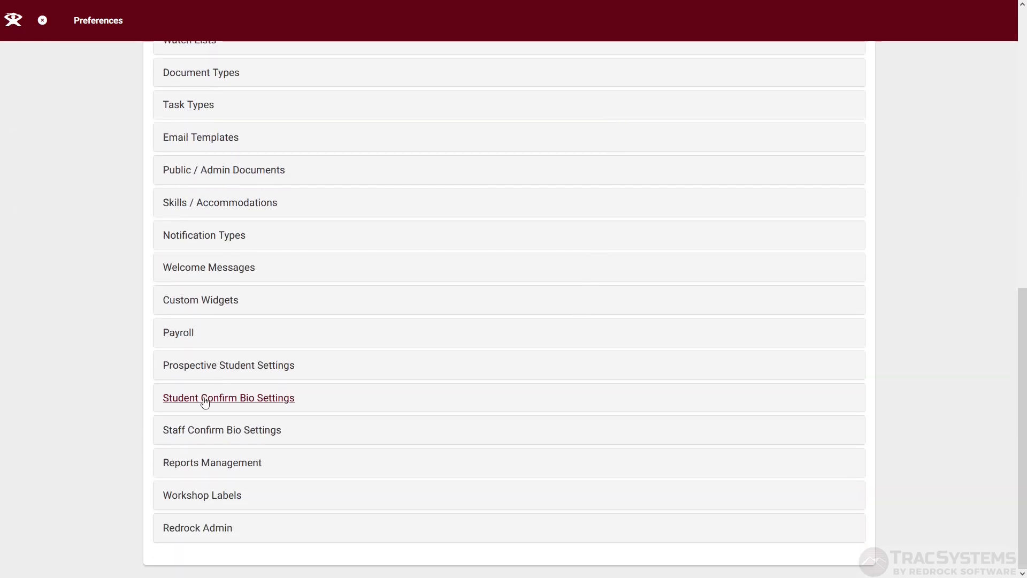
click(268, 399)
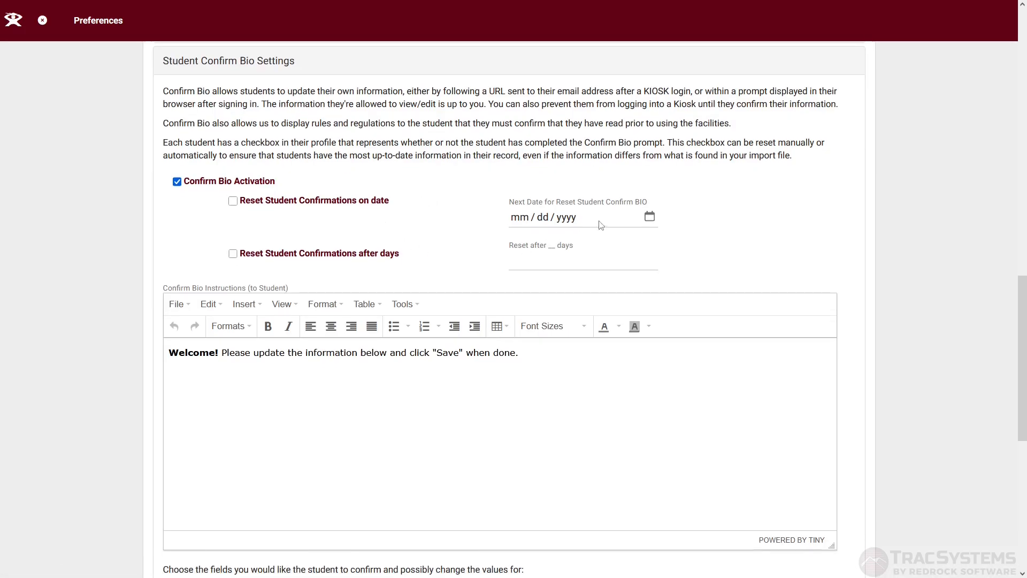
click(368, 202)
click(649, 217)
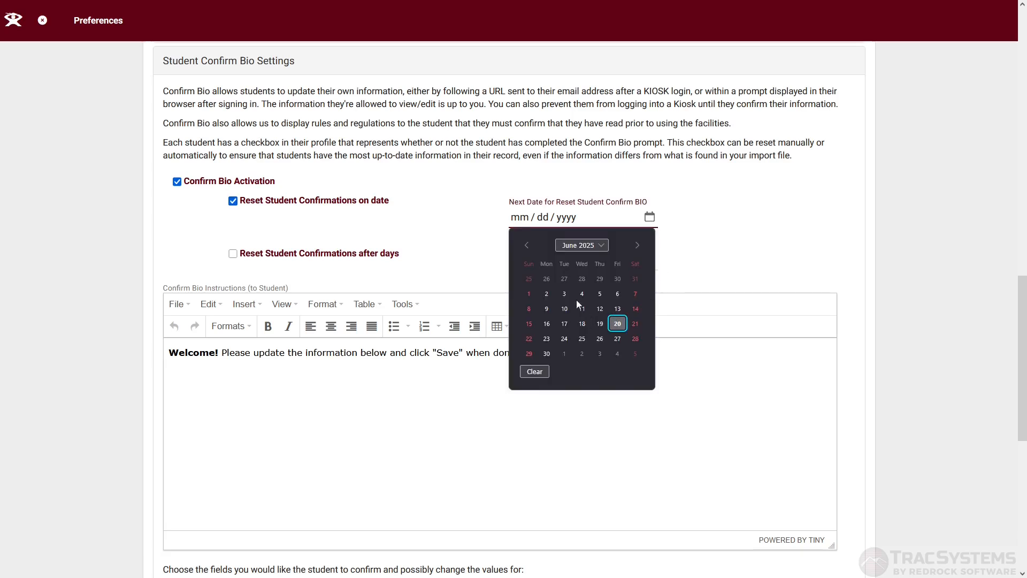
click(578, 297)
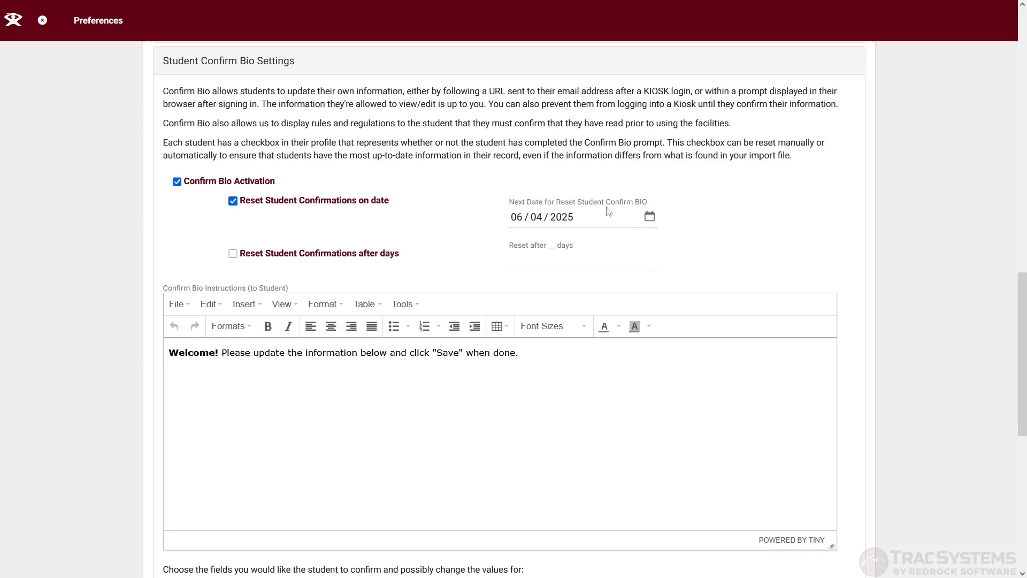
click(517, 216)
click(562, 217)
click(357, 201)
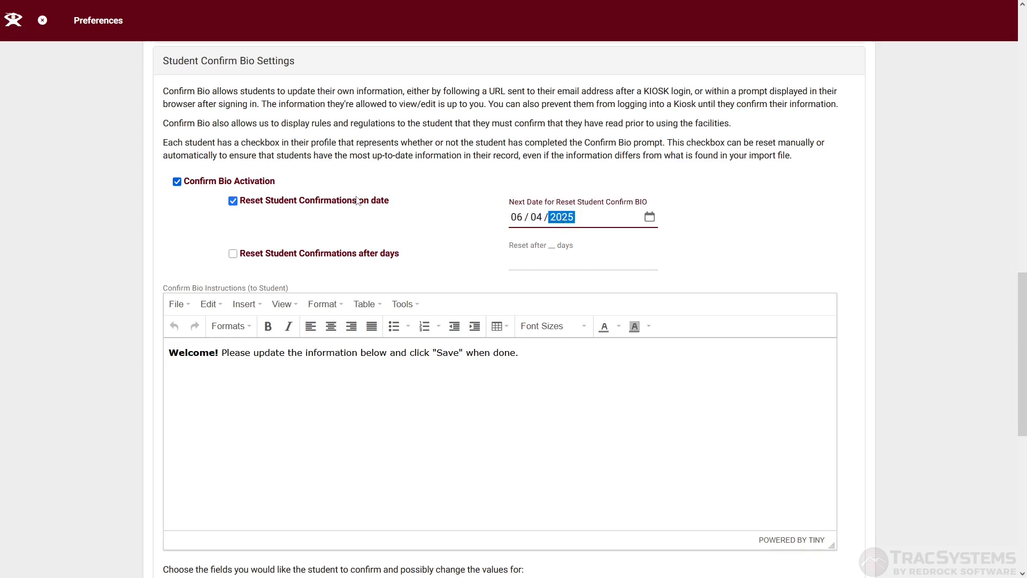
click(275, 71)
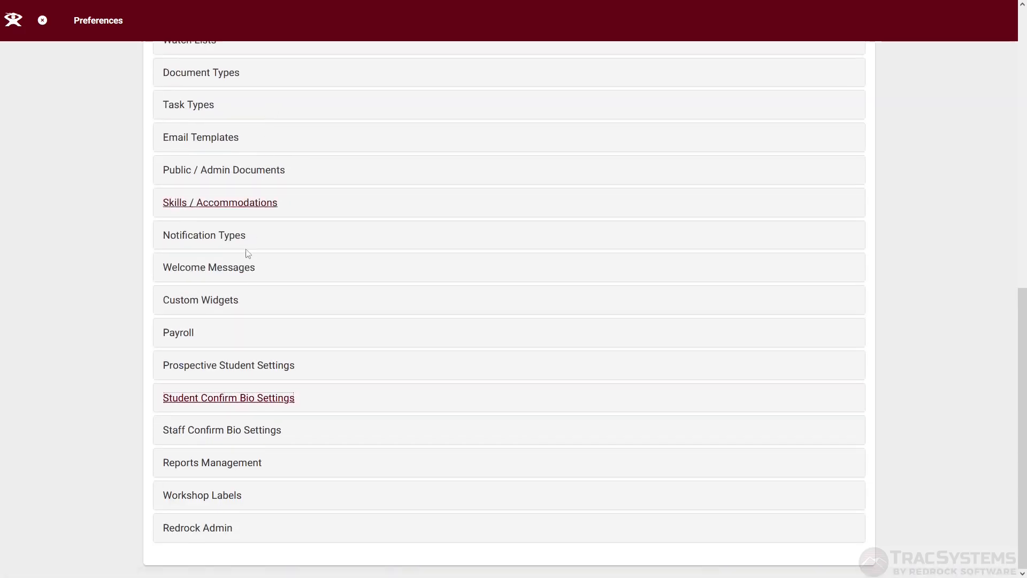
Review the reset options for staff confirmations in Staff Confirm Bio Settings
click(236, 430)
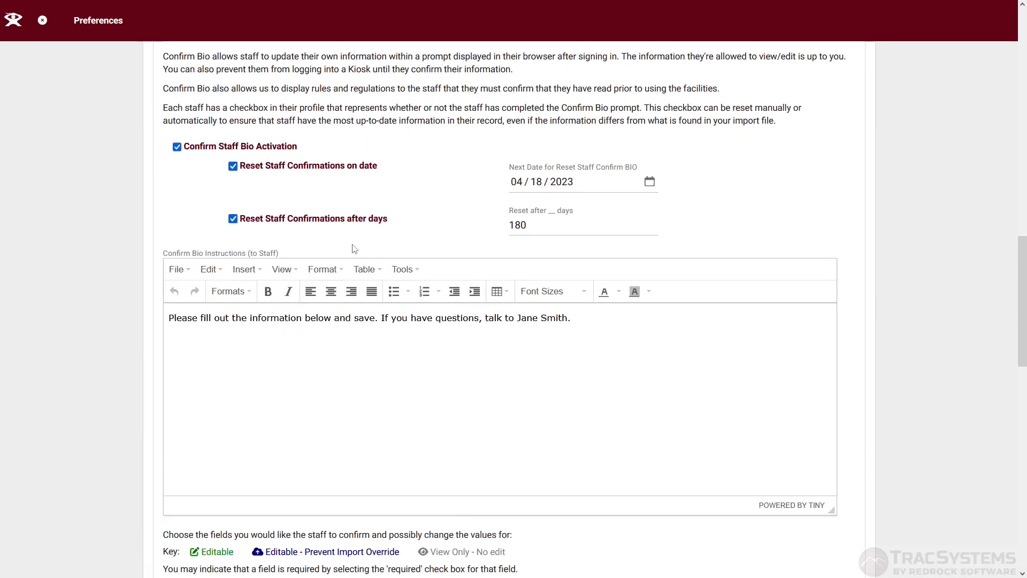
click(344, 169)
click(349, 171)
scroll(421, 161, up, 6)
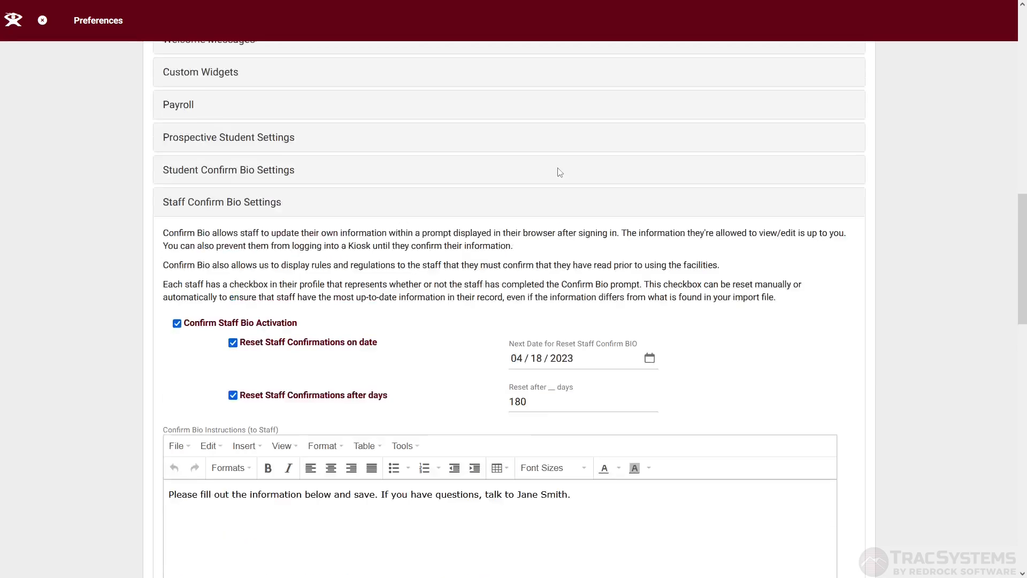
scroll(413, 281, up, 11)
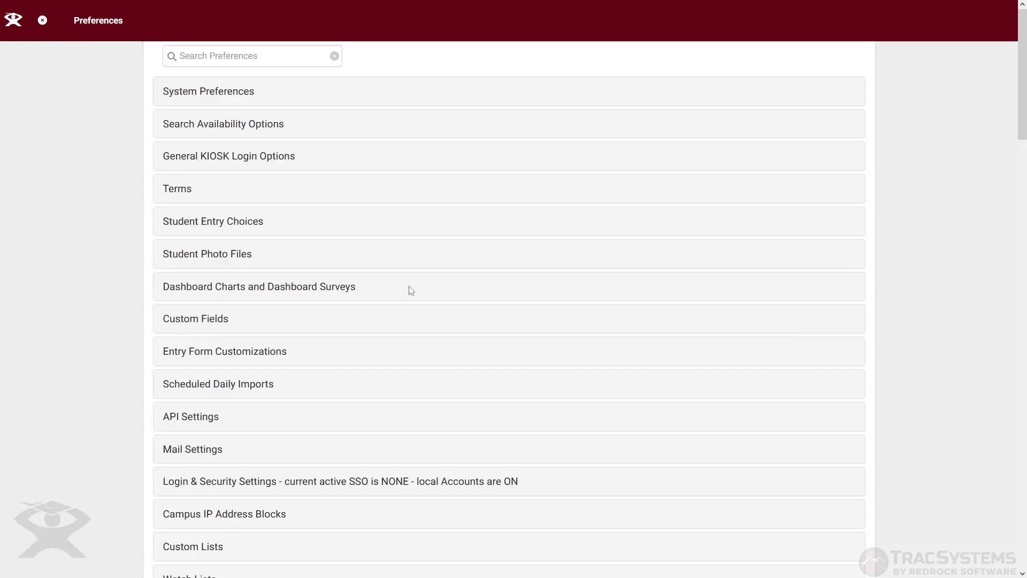
Under Withdraw Codes and Statuses in System Preferences, set Calc Missed Appointments Since to 06/01/2025
click(205, 94)
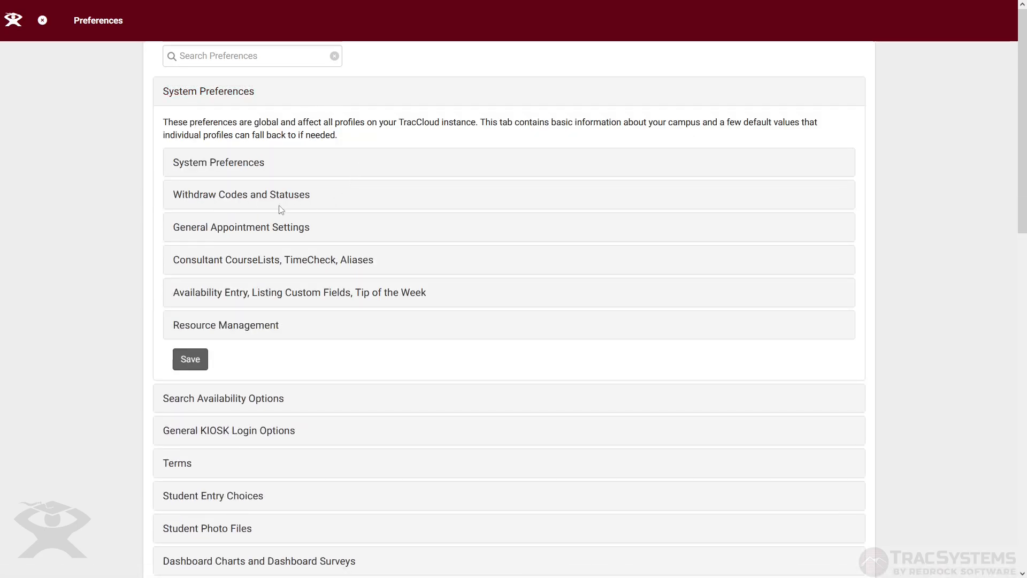
click(264, 201)
scroll(348, 171, down, 5)
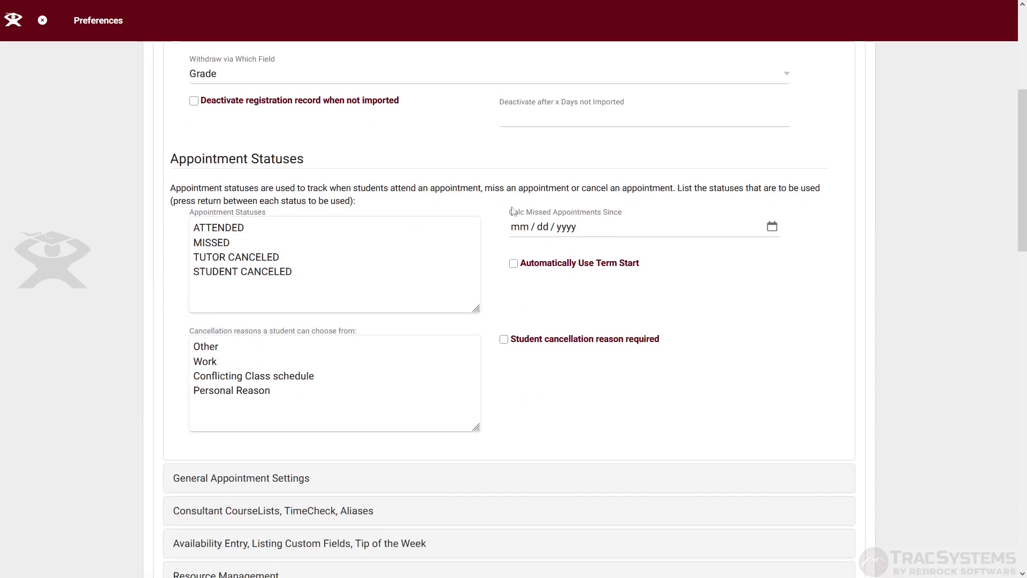
click(522, 227)
click(545, 229)
click(567, 229)
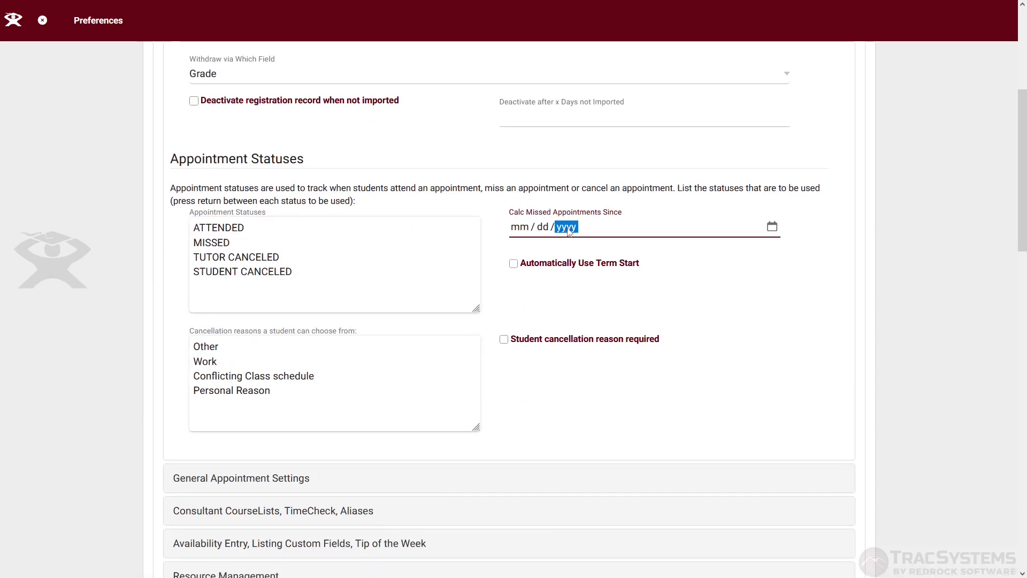
click(712, 211)
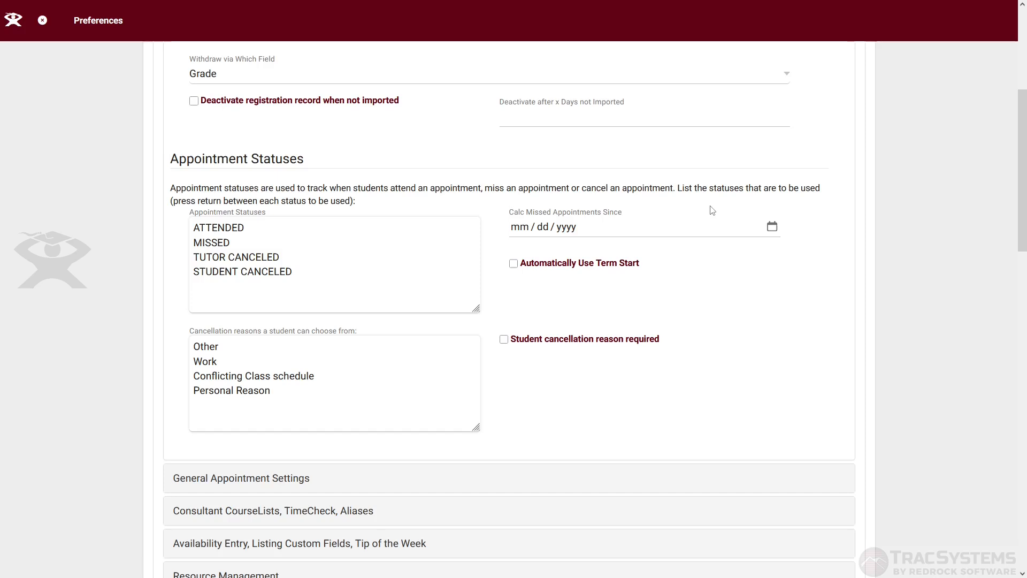
click(772, 226)
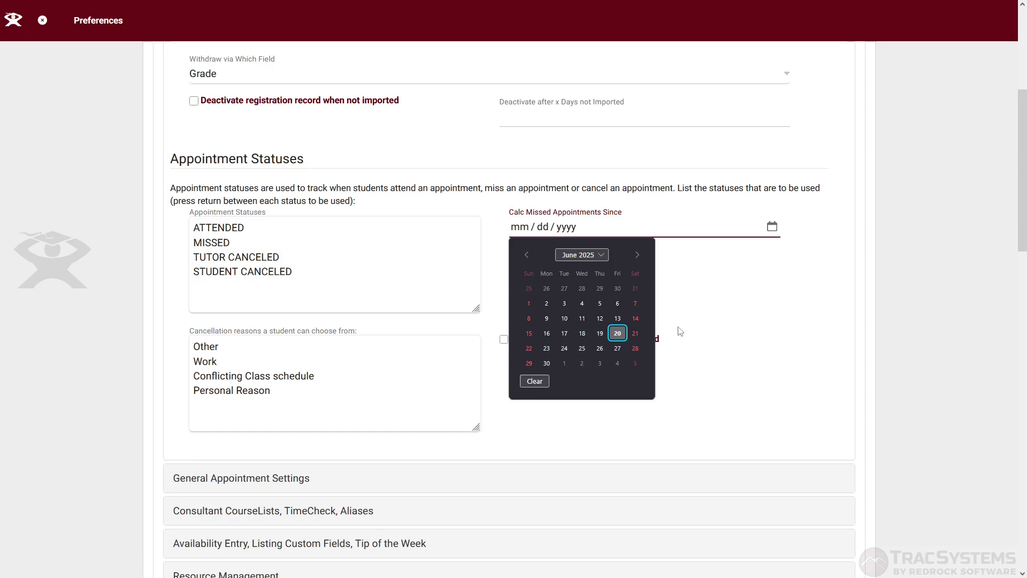
click(731, 272)
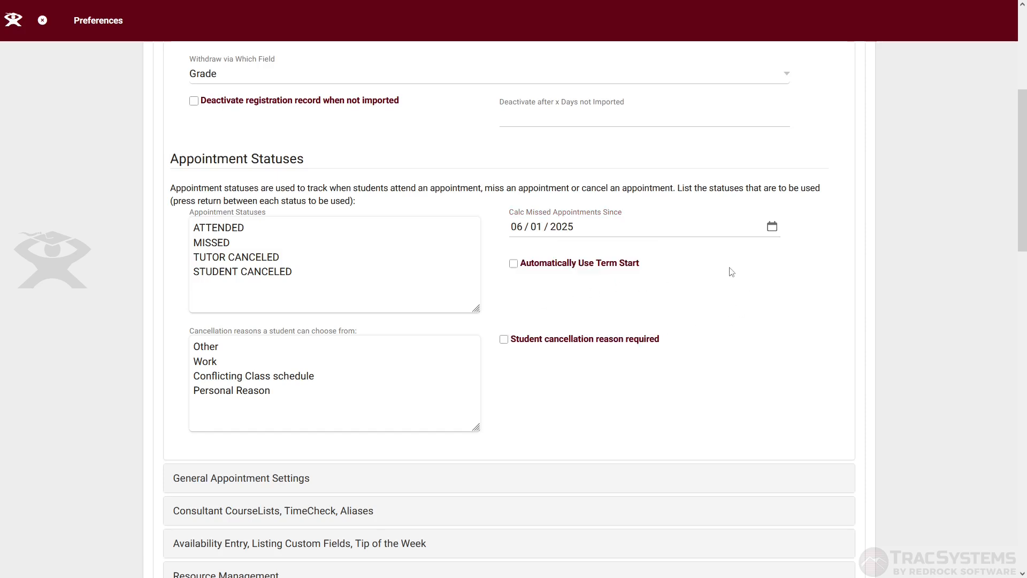
click(555, 266)
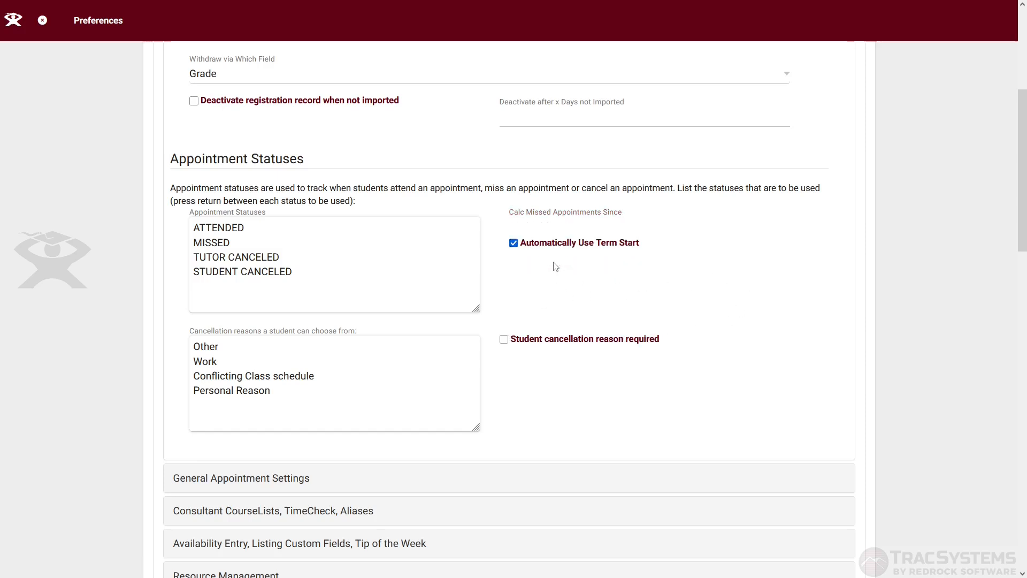
drag(675, 257, 636, 247)
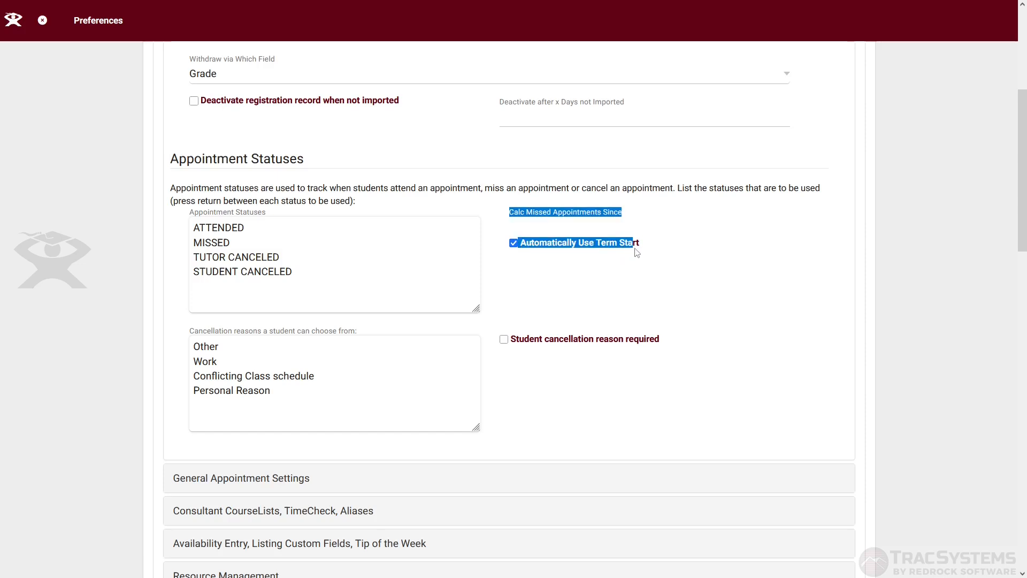
click(634, 247)
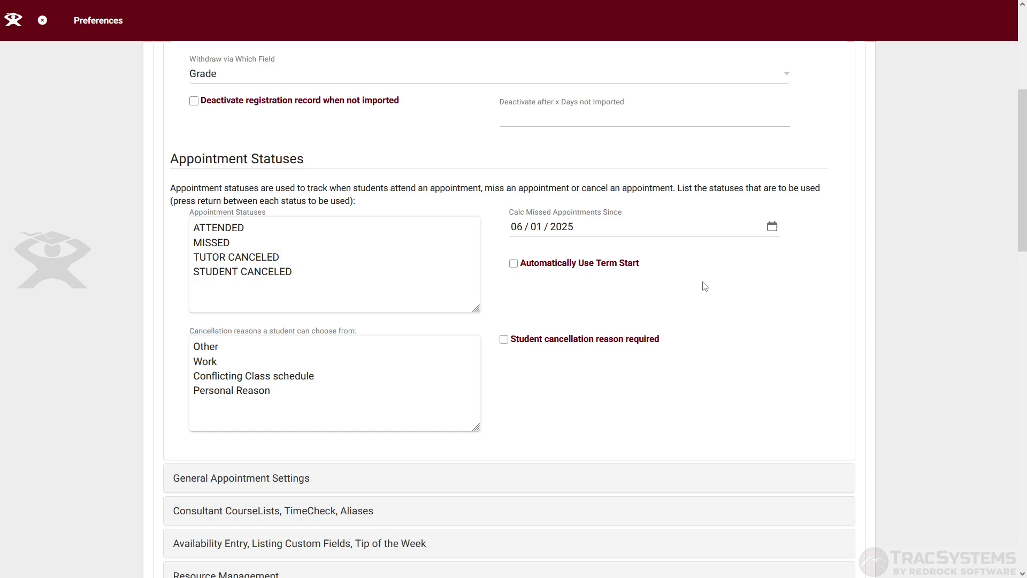
scroll(682, 297, up, 1)
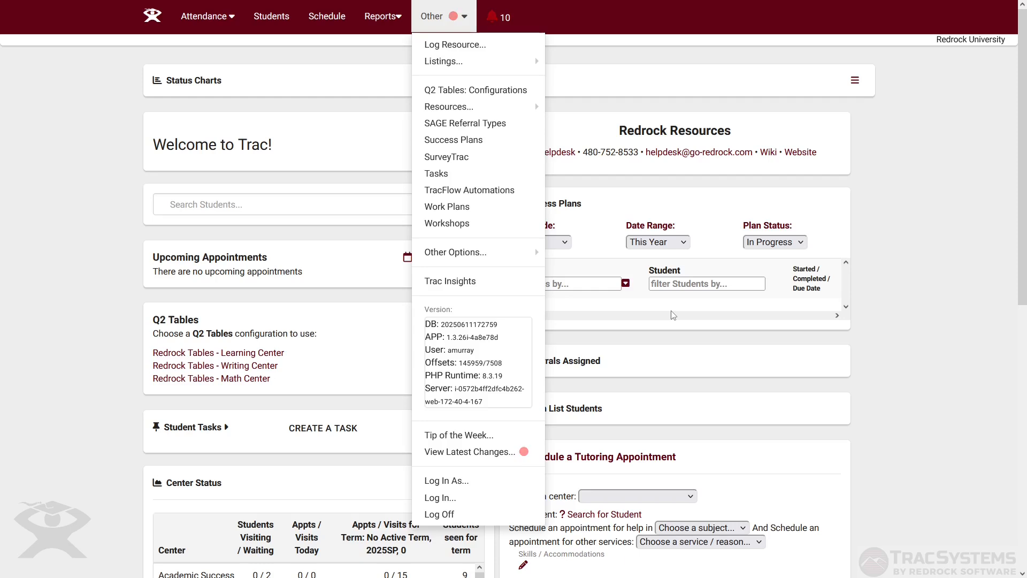
Open the TutorTrac profile record and display its profile preferences
click(673, 315)
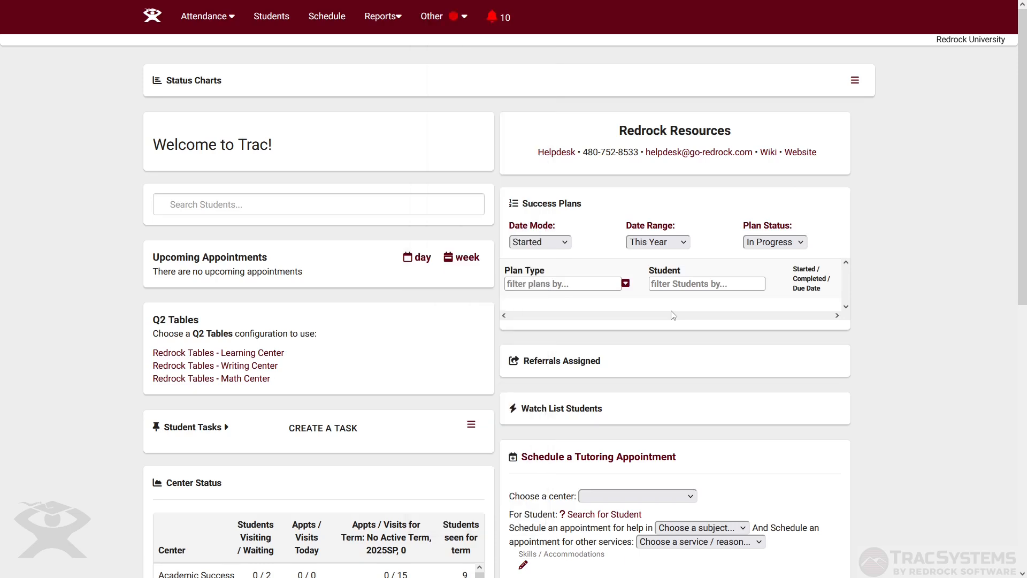
click(433, 16)
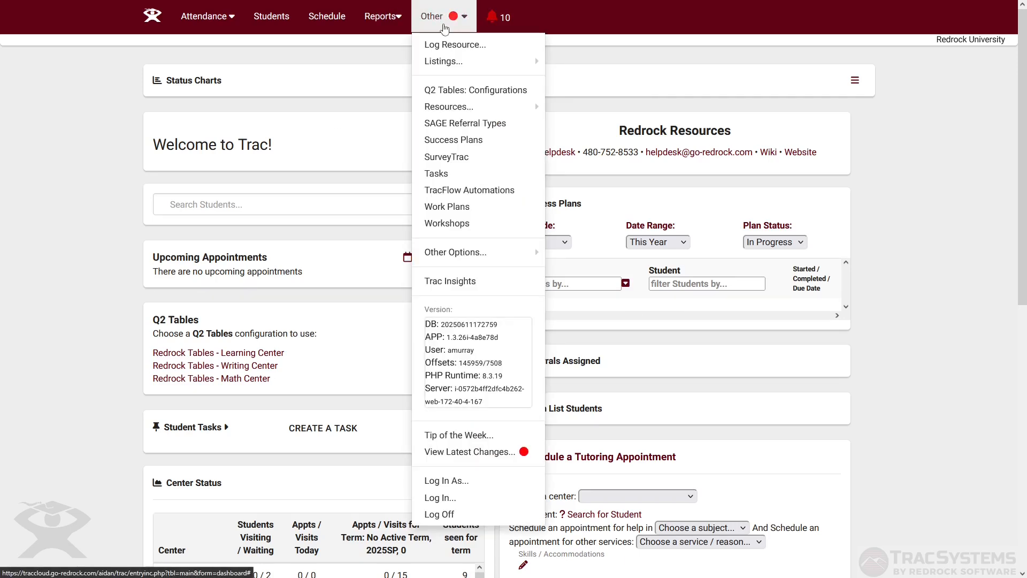
mouse_move(469, 262)
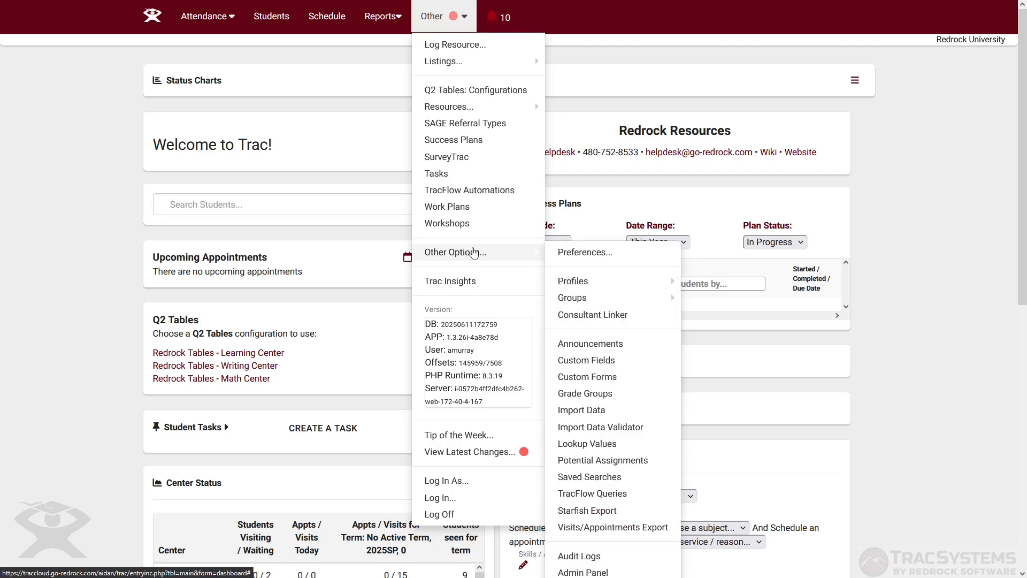
mouse_move(631, 282)
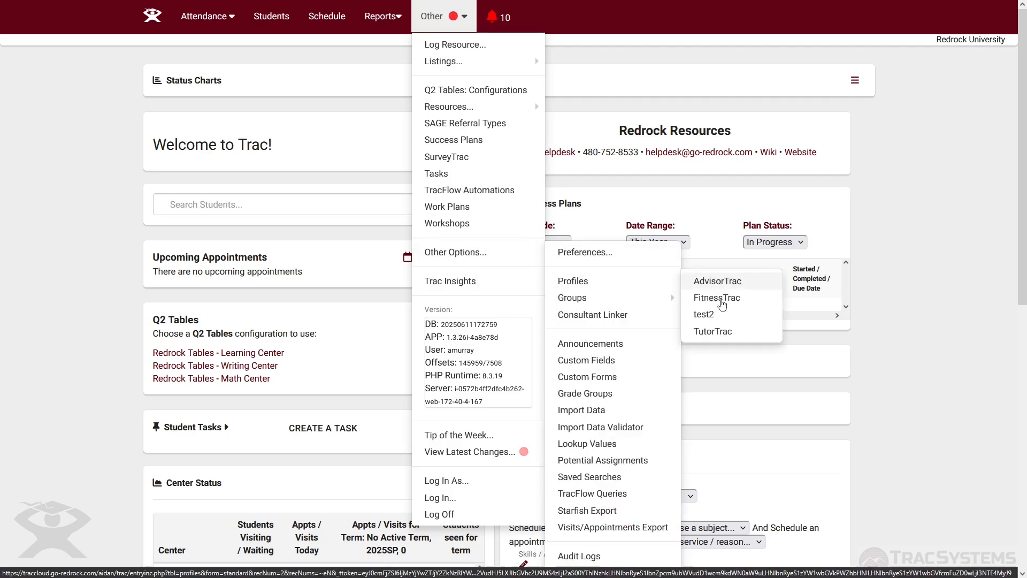
click(723, 333)
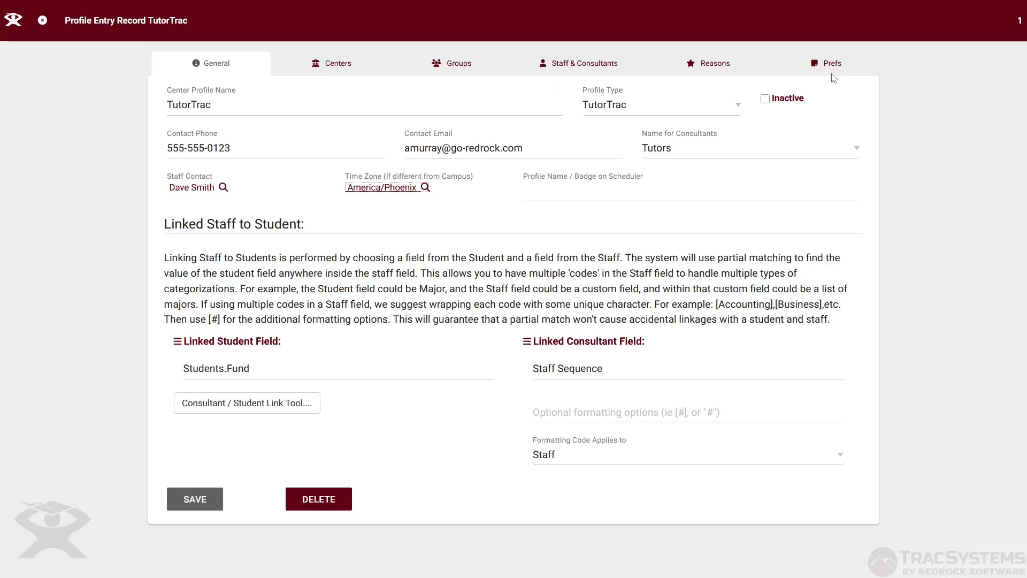
click(832, 70)
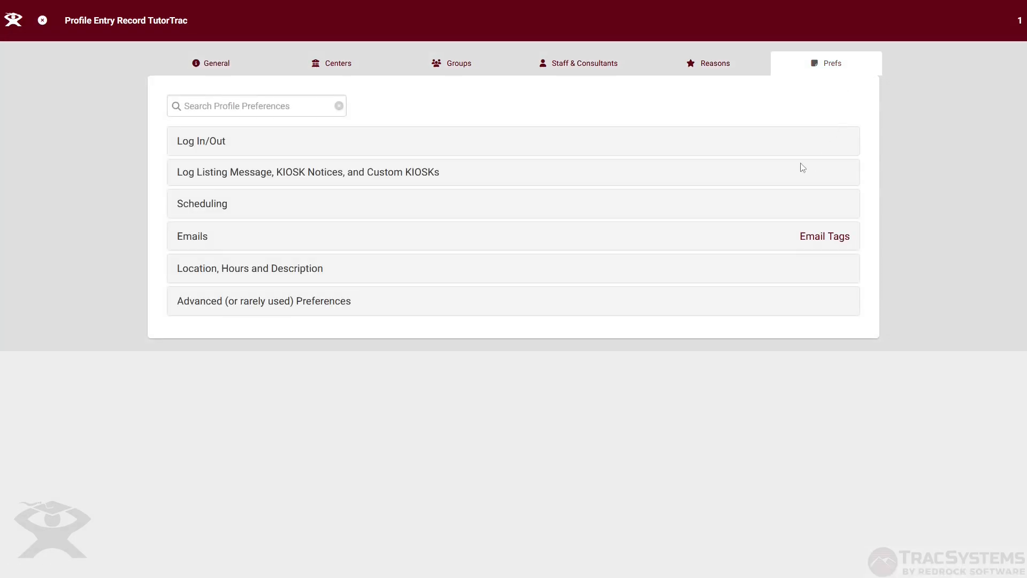
In the Appointment Status and Management settings under Scheduling, enable Automatically Use Term Start for calculating missed appointments and save the section
click(220, 204)
click(330, 369)
scroll(694, 165, down, 7)
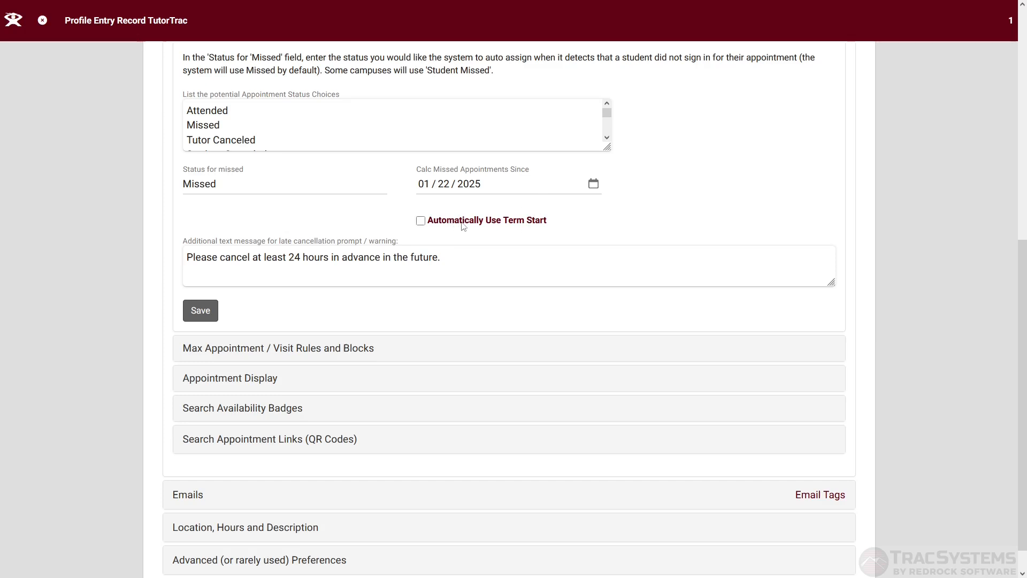
click(535, 221)
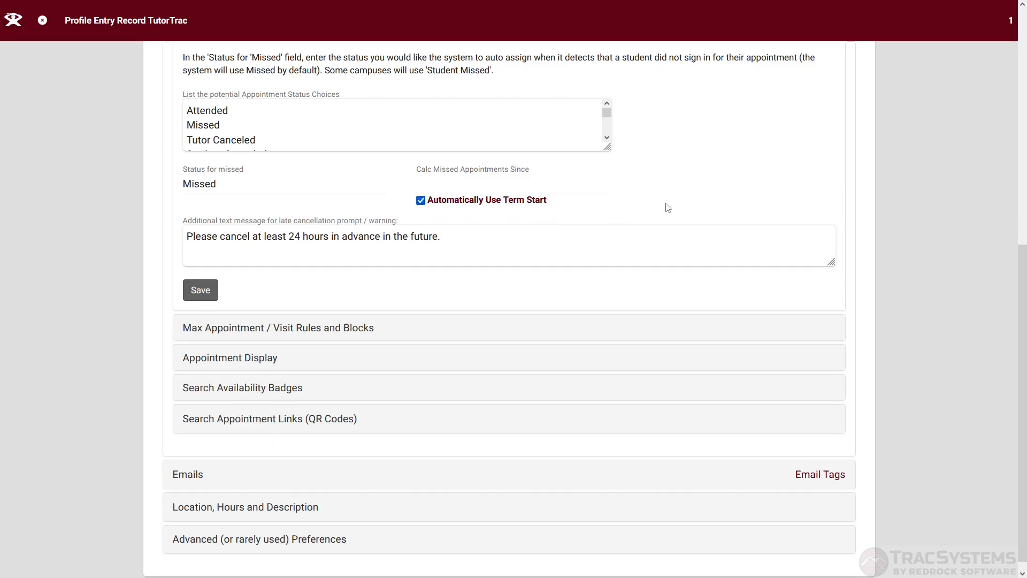
scroll(668, 208, up, 4)
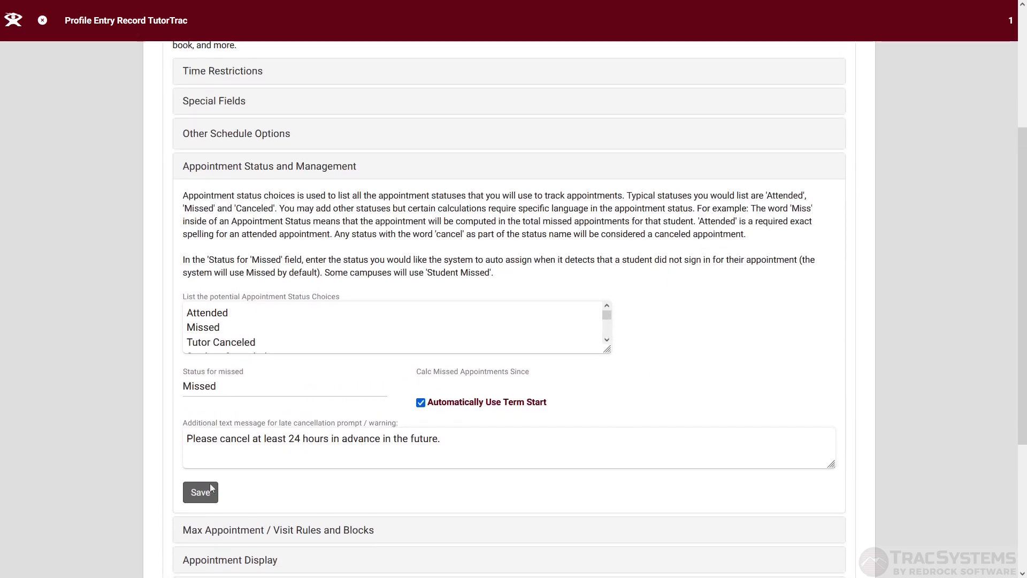
click(210, 485)
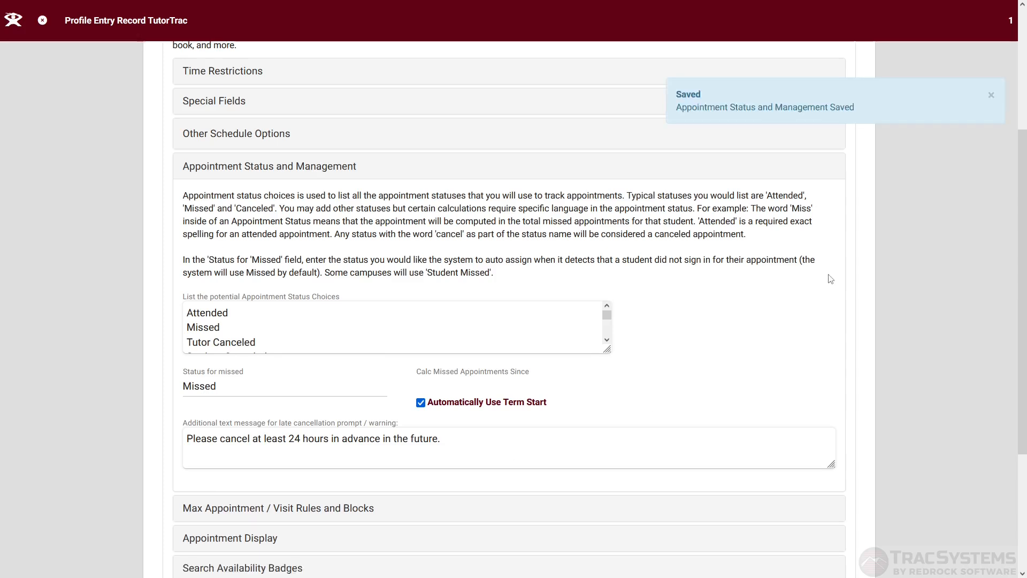